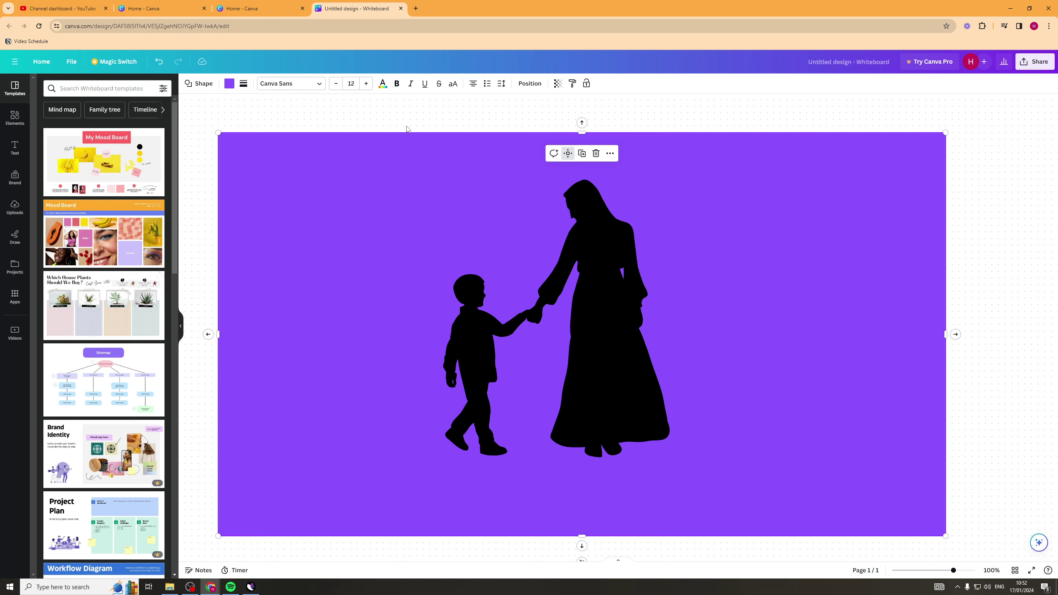
Recolour the purple background rectangle with the light turquoise from the default solid colours.
click(407, 129)
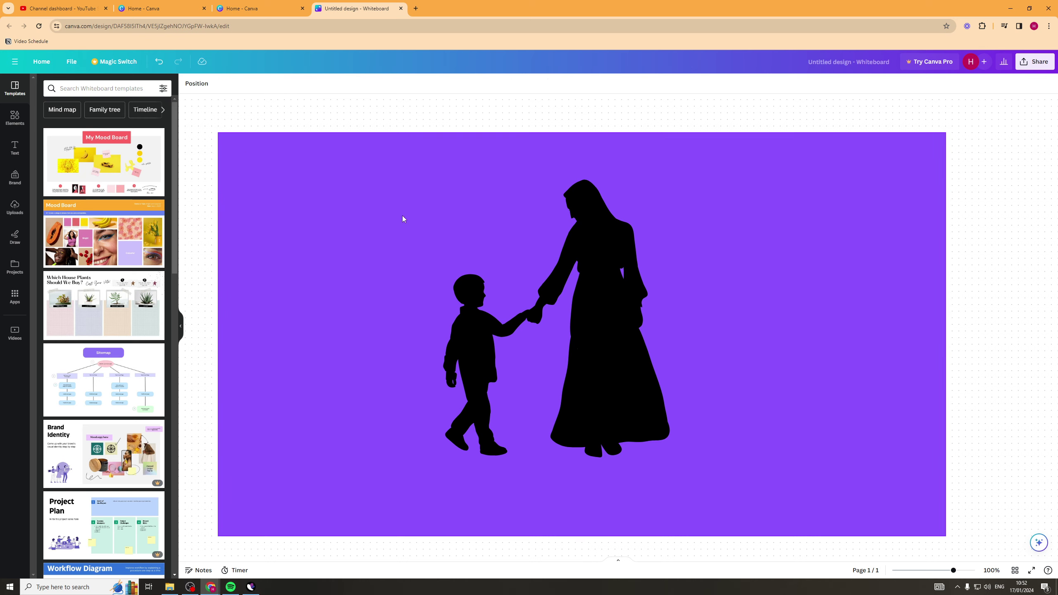
click(377, 206)
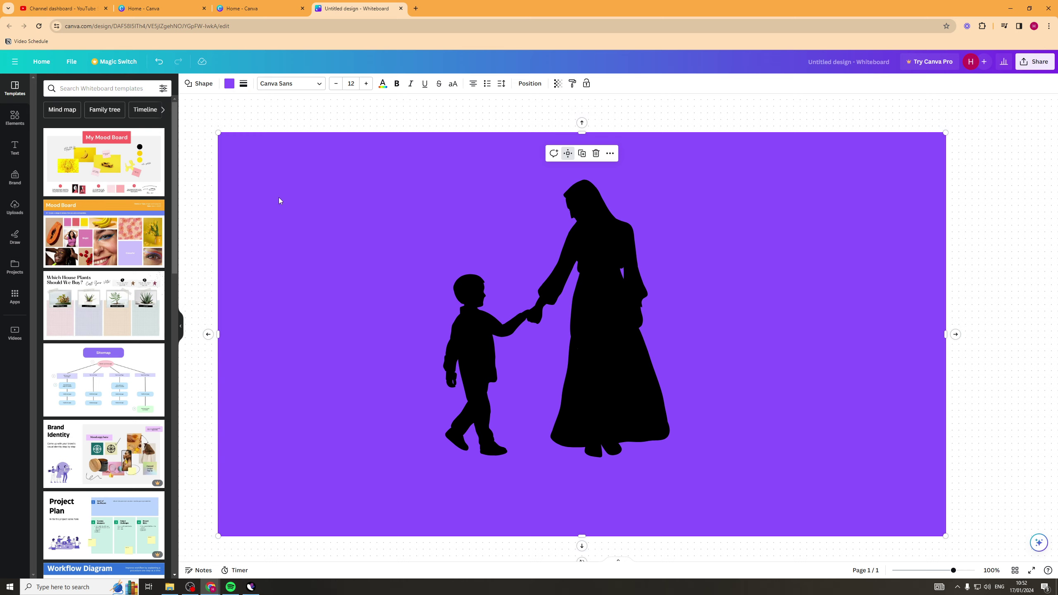
click(229, 84)
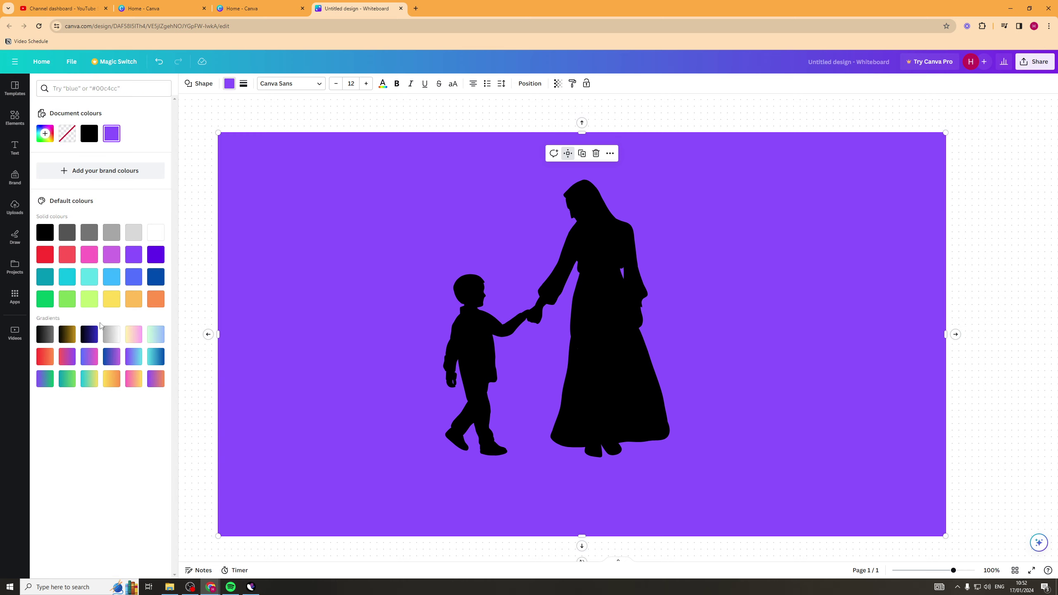
click(89, 276)
click(623, 218)
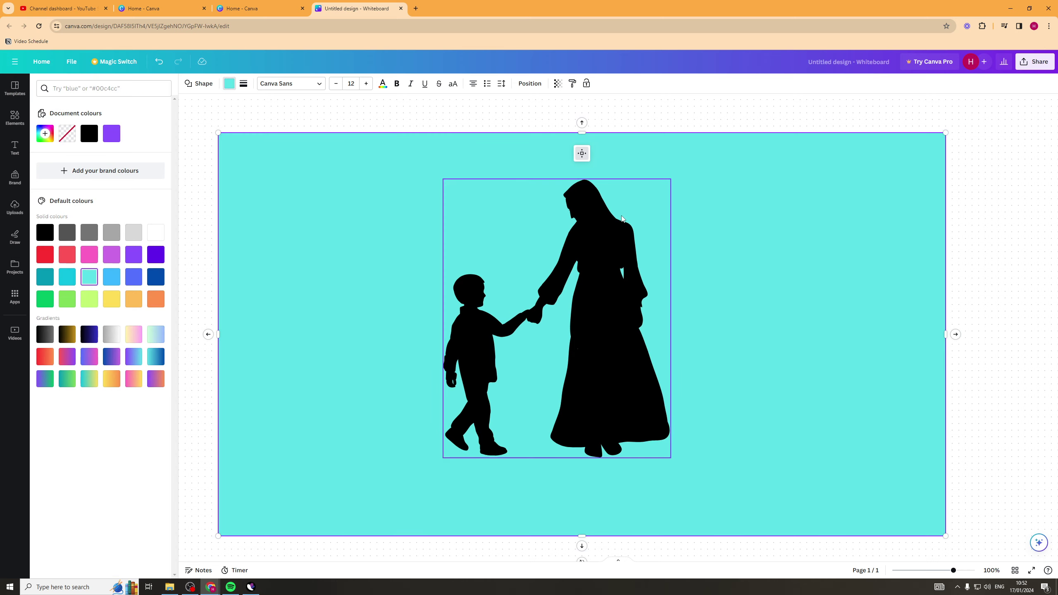
click(707, 210)
Enlarge the mother-and-child silhouette to about 628 by 770 and move it to the right half of the background.
click(559, 249)
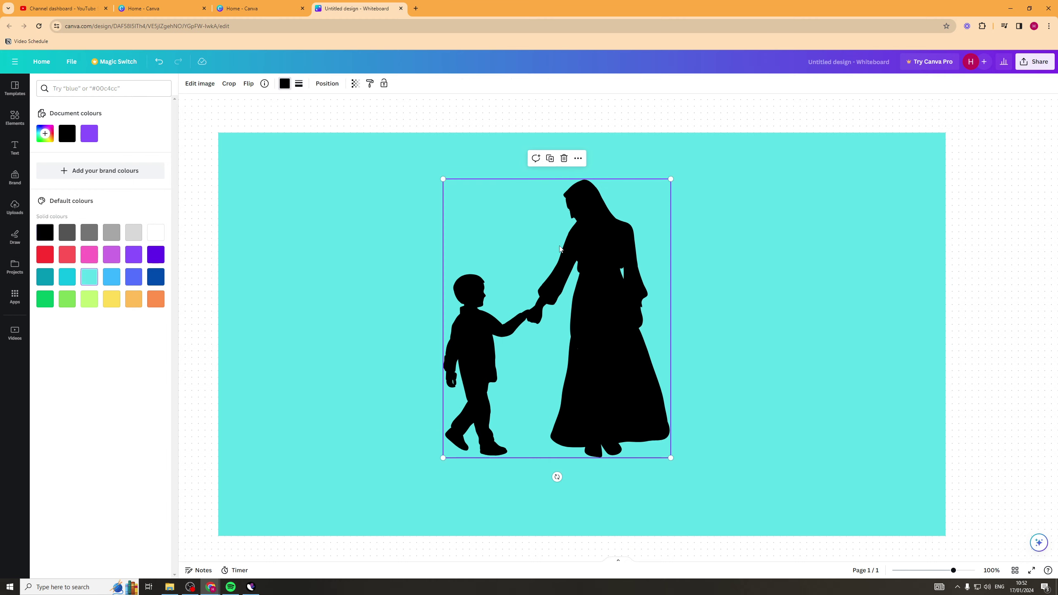
drag(671, 178, 727, 160)
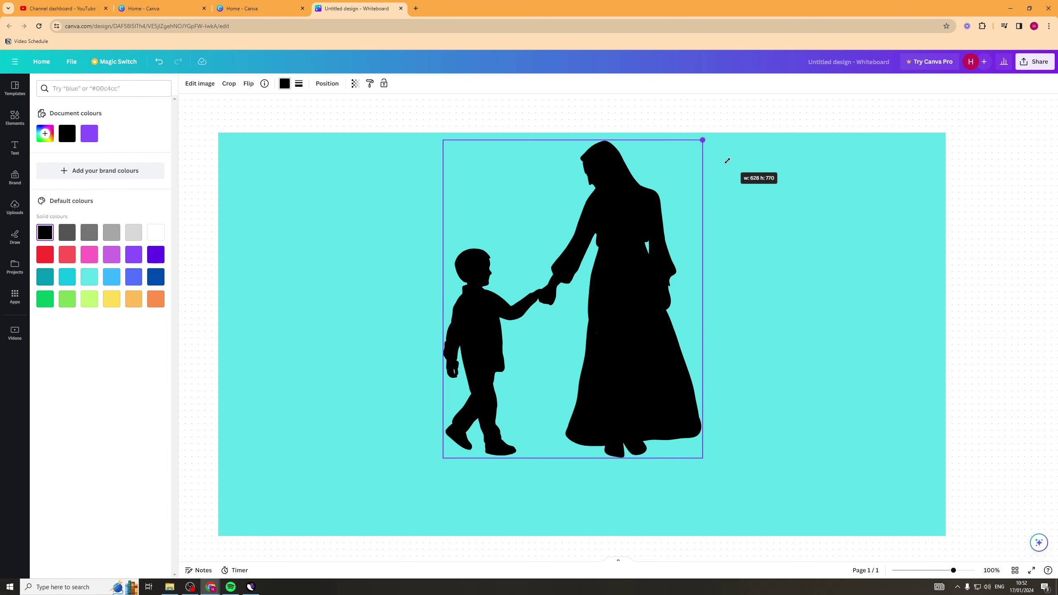
drag(642, 276, 846, 295)
click(601, 269)
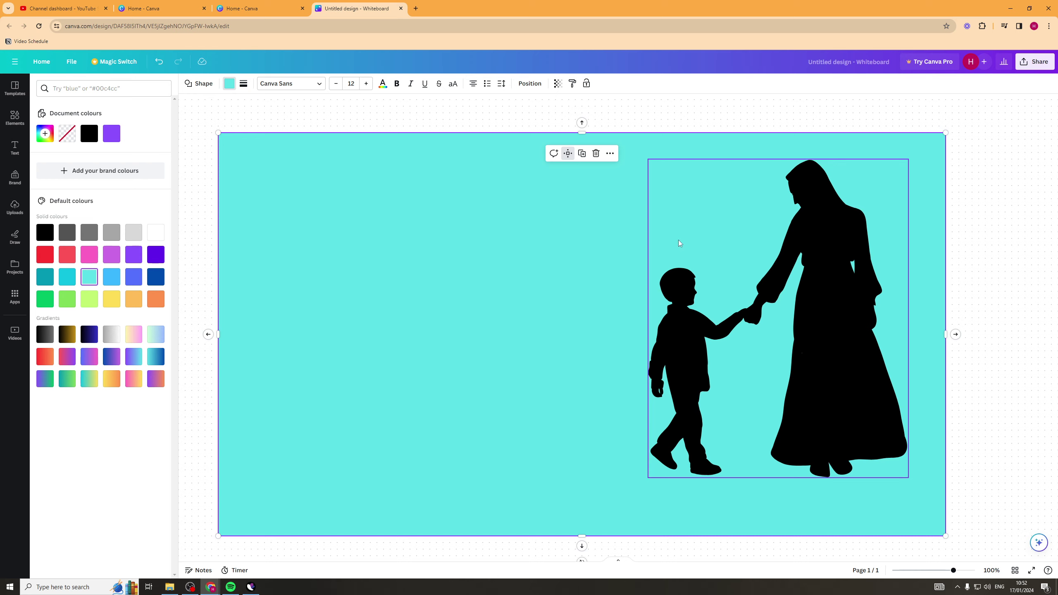
Search the elements library for "gradient" and show all matching graphics.
click(348, 204)
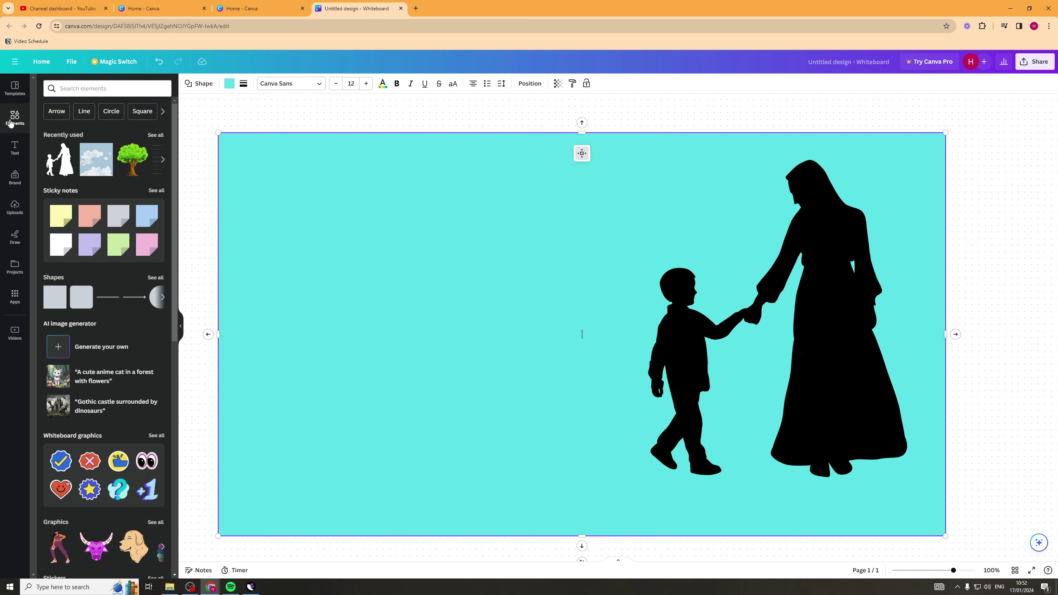
click(100, 89)
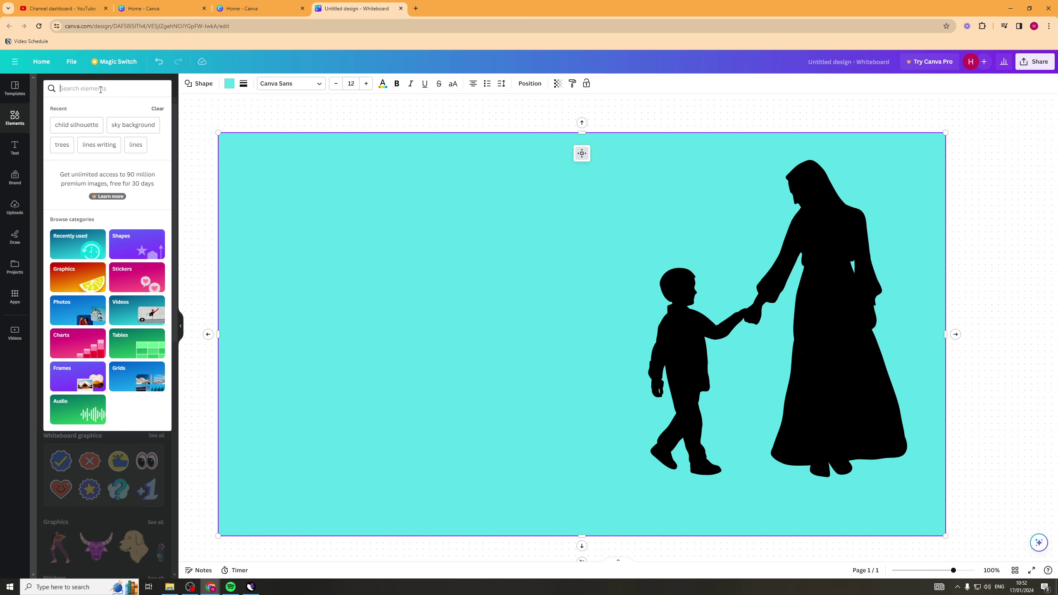
text(grad)
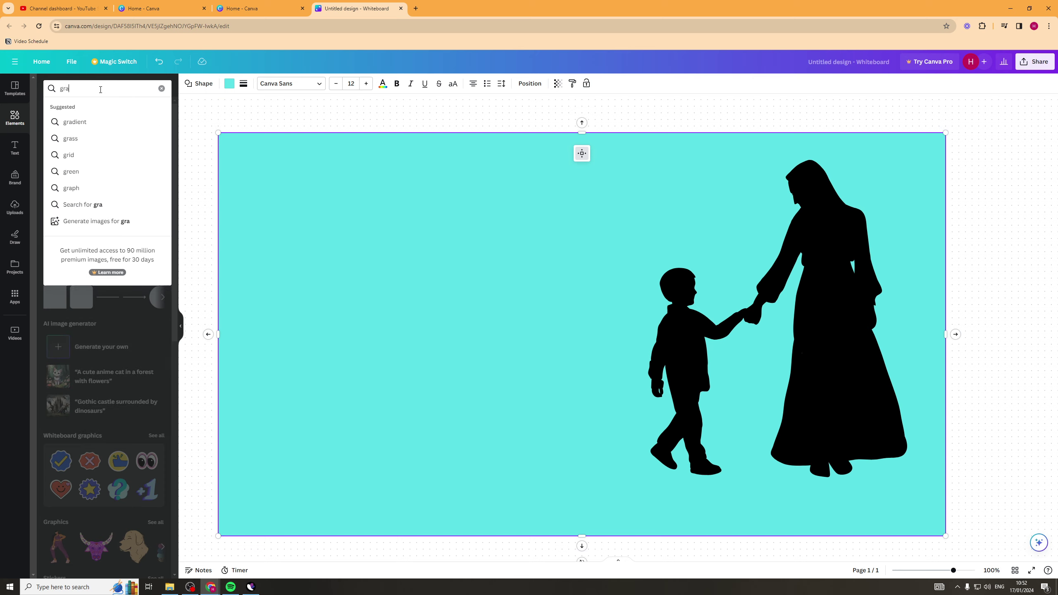
click(102, 122)
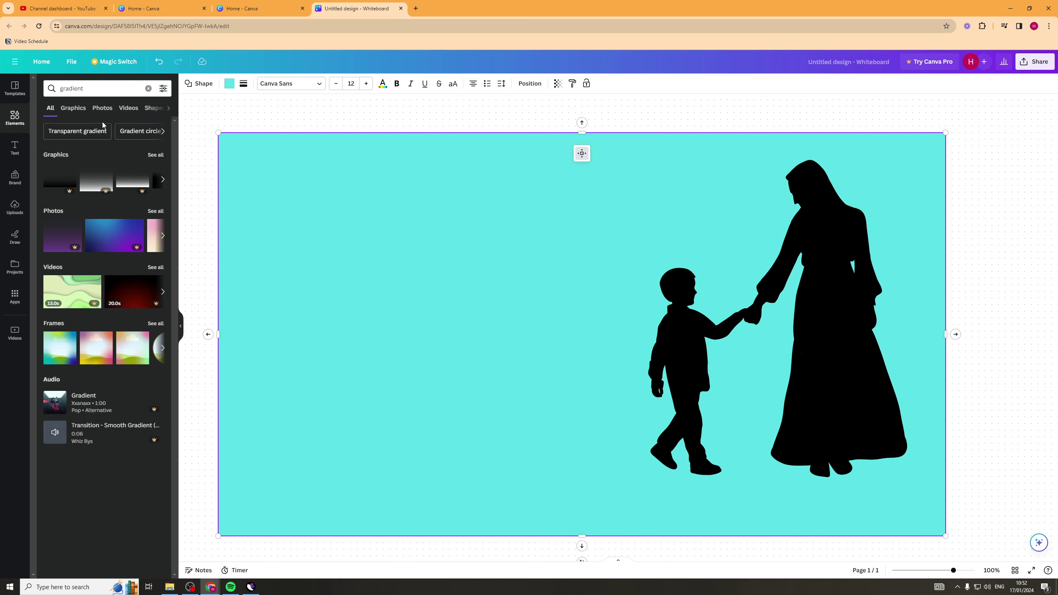
click(155, 155)
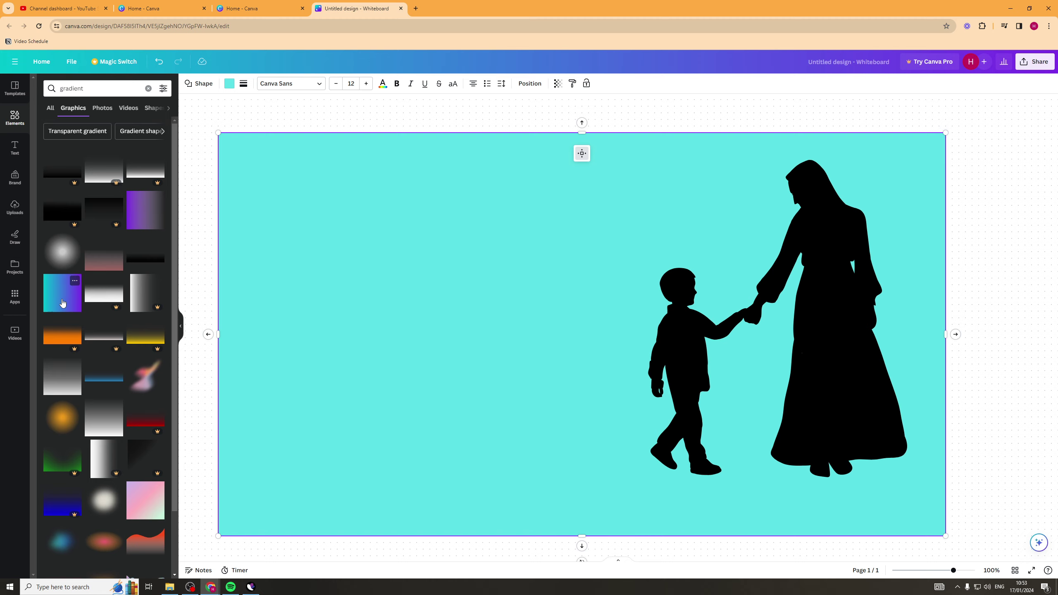
Add the teal-to-purple gradient graphic left of the silhouette and set its teal end to the background's turquoise.
drag(62, 303, 426, 285)
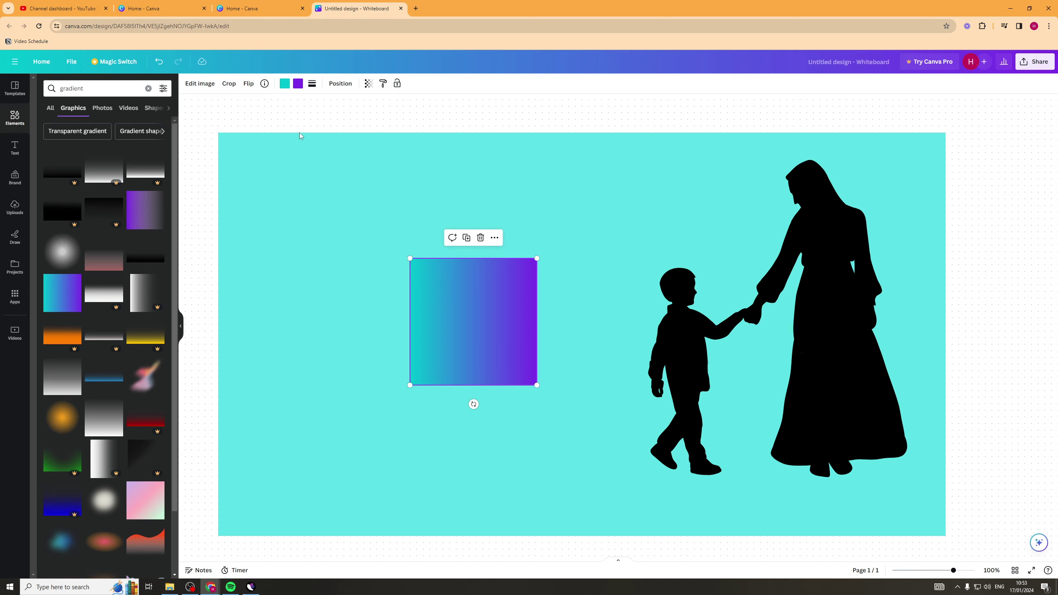
click(284, 86)
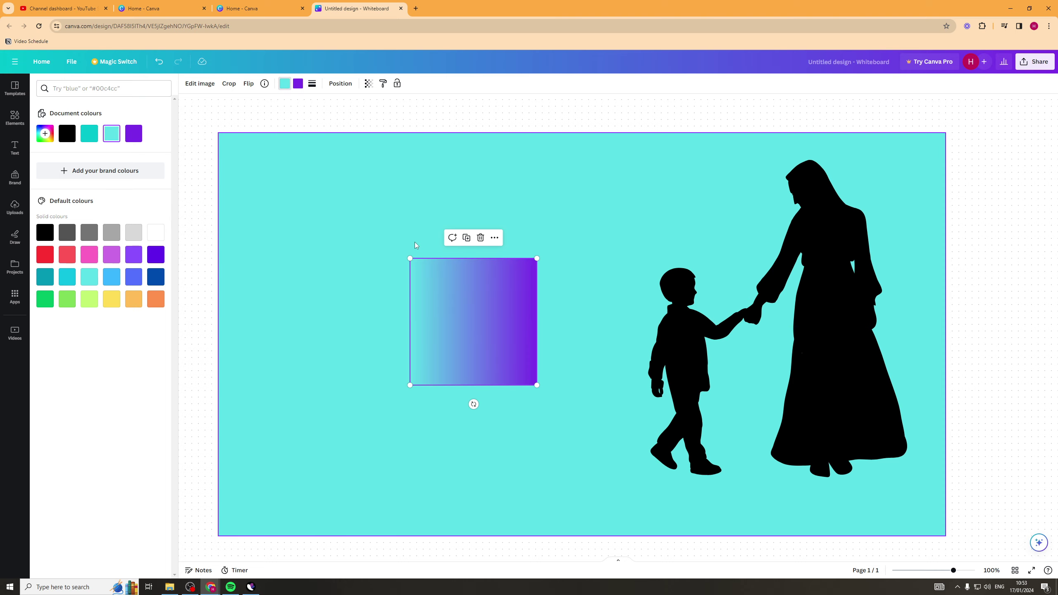
click(415, 241)
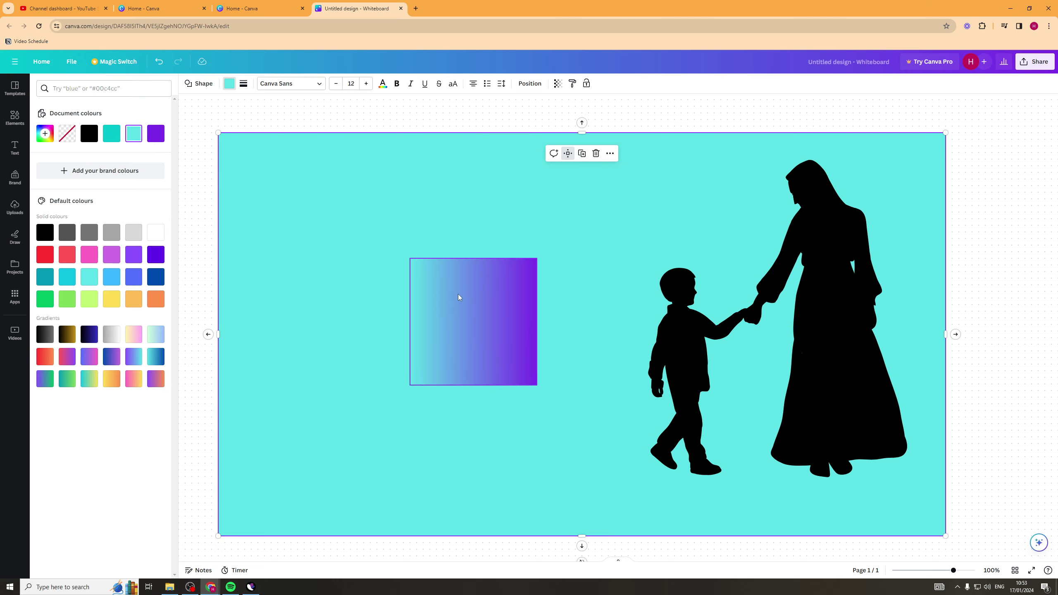
Sample the turquoise background with the eyedropper for the gradient's turquoise end.
click(460, 295)
click(284, 84)
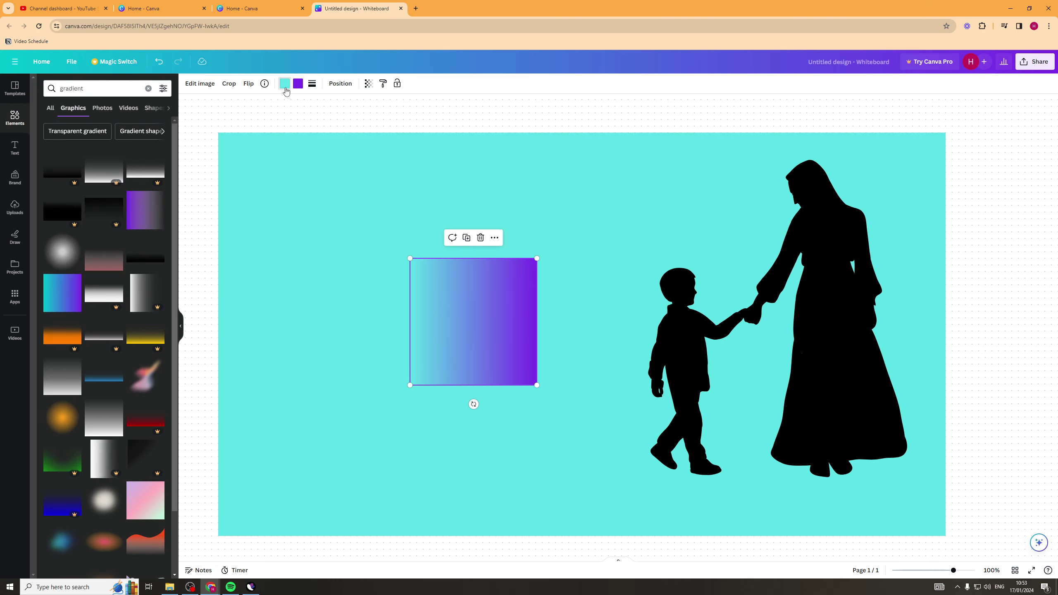
click(284, 84)
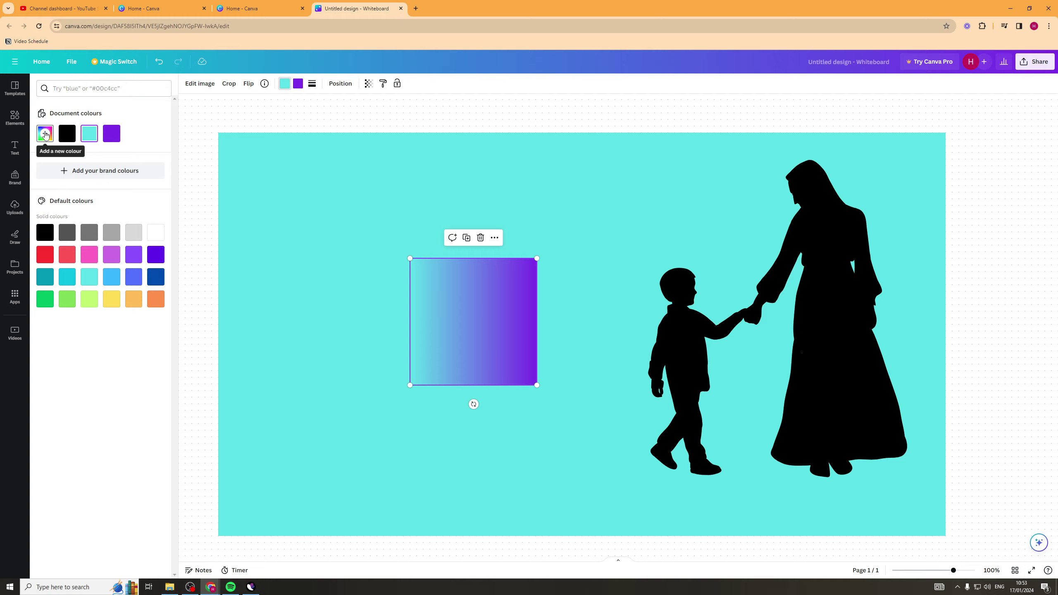
click(45, 133)
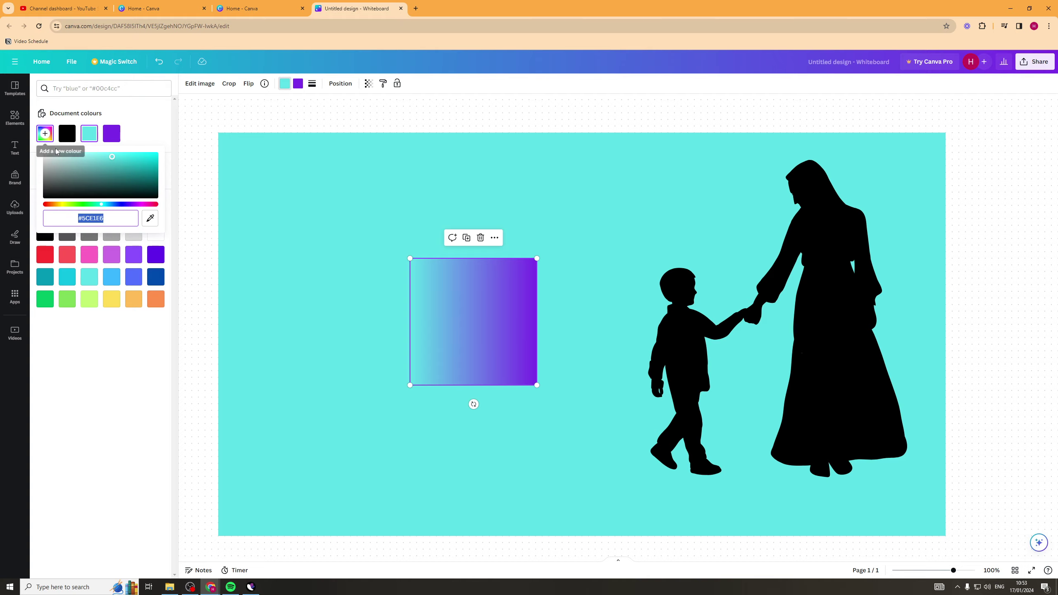
click(148, 219)
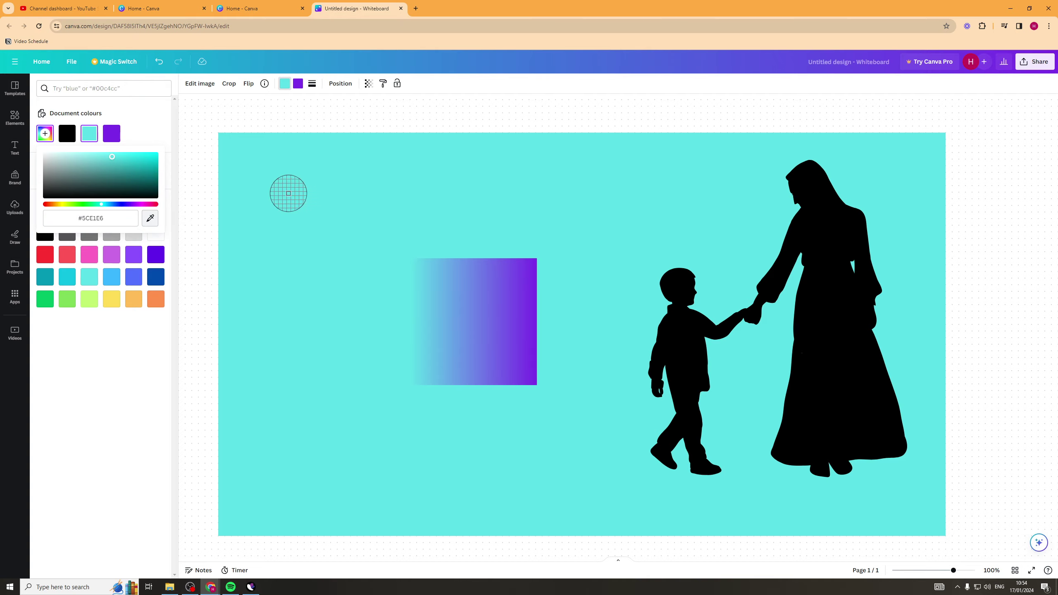
click(334, 184)
click(535, 229)
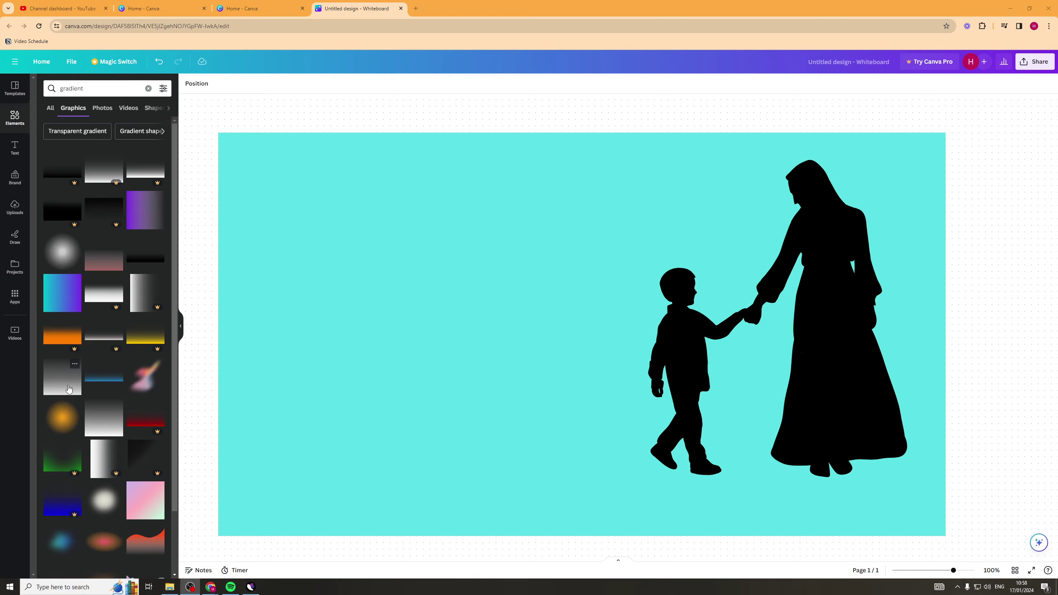
Add the free light grey fade gradient graphic left of the silhouette and recolour it to the background's turquoise.
drag(62, 386, 474, 333)
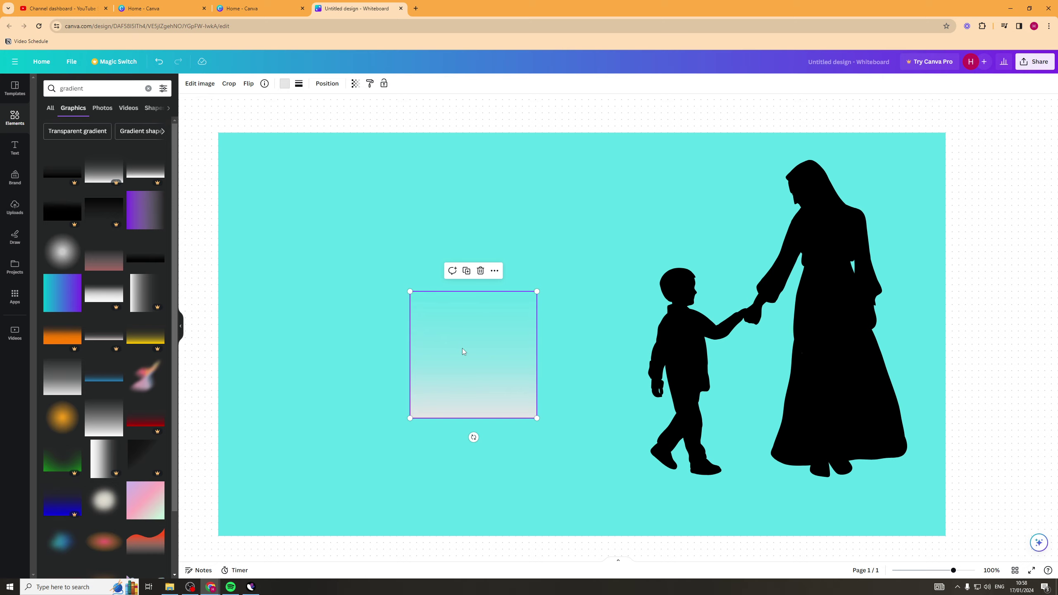
click(285, 85)
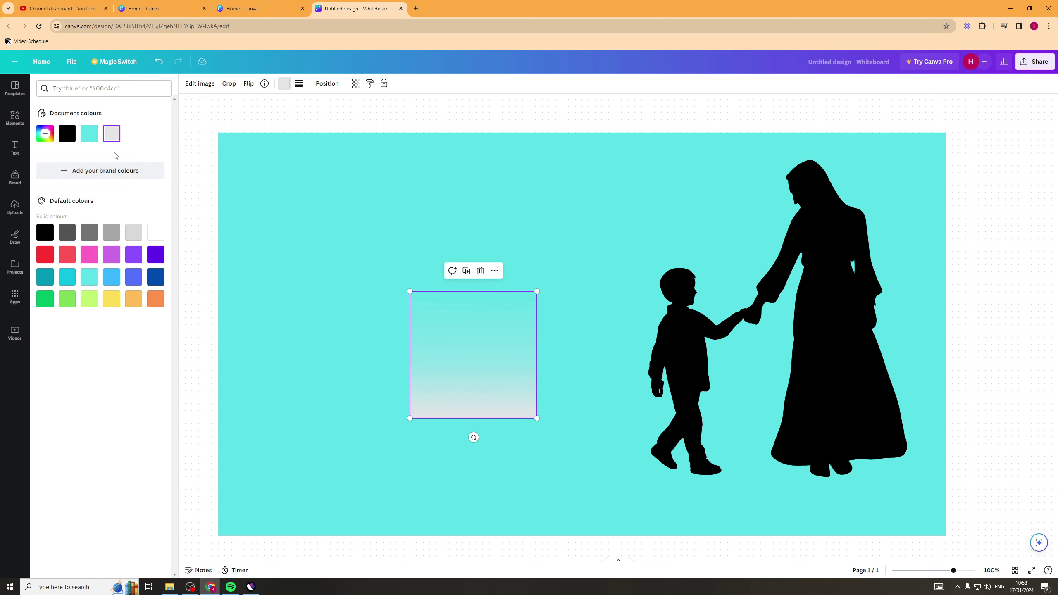
click(89, 134)
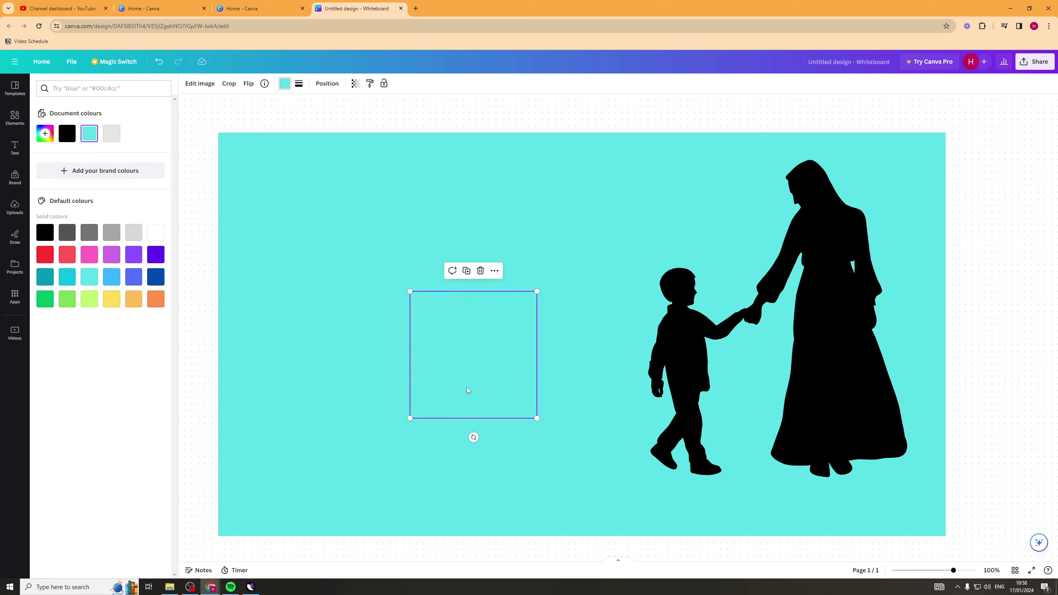
Place the turquoise gradient and stacked copies of it over the child's lower body to fade out the legs.
drag(460, 376, 677, 440)
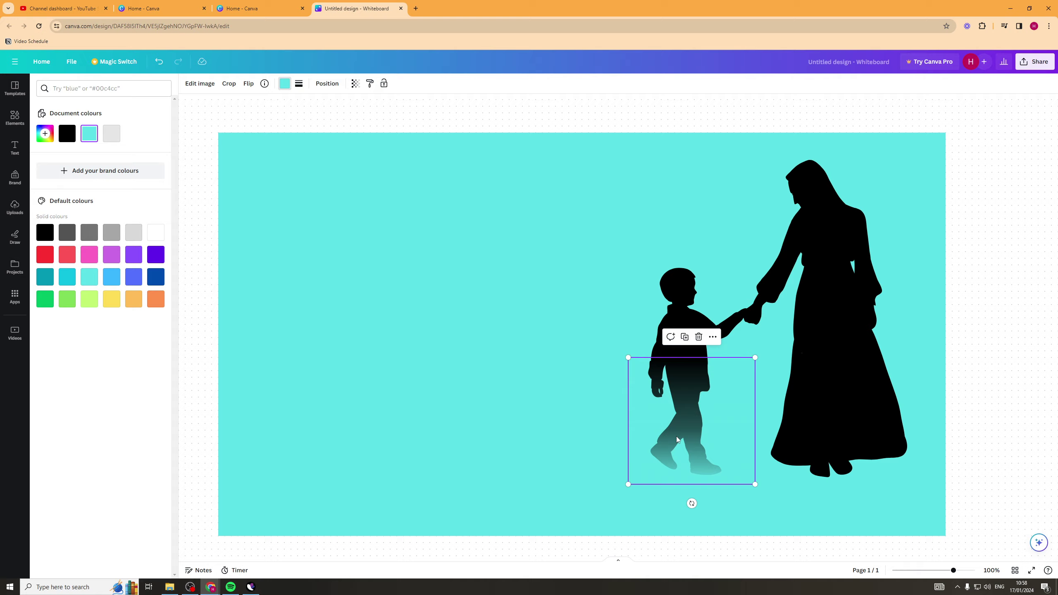
drag(675, 438, 699, 423)
key(shift+Up)
key(shift+Up)
key(shift+Up)
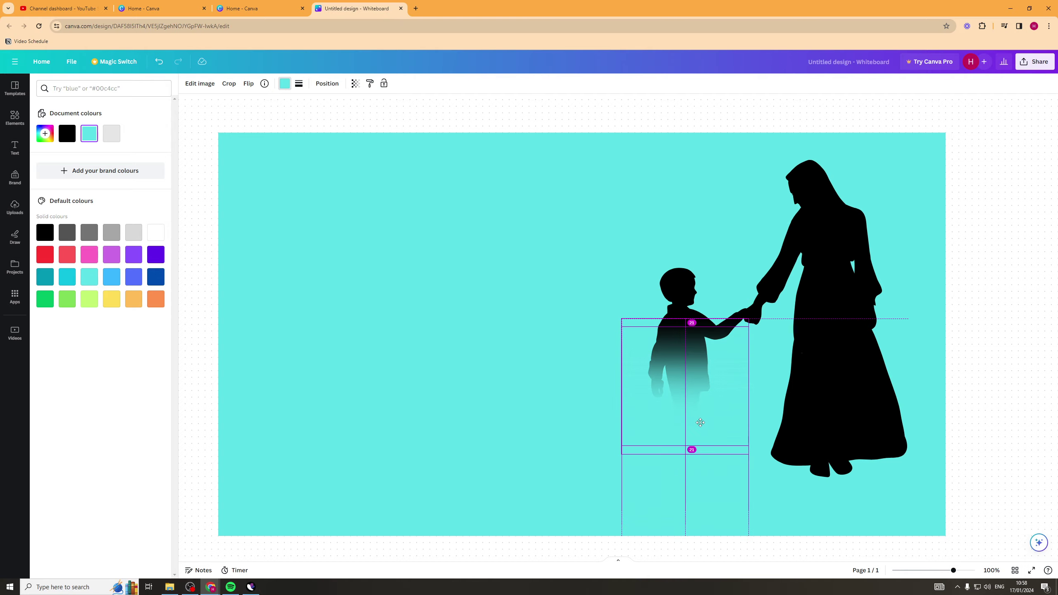
click(728, 216)
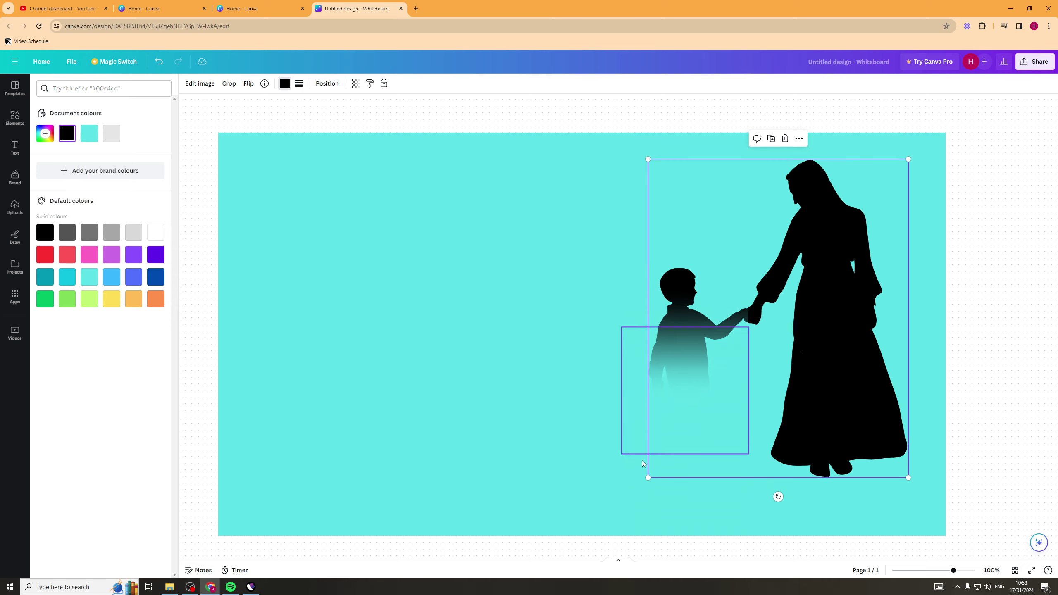
Try to select the stacked gradient copies together and duplicate them, and undo the paste.
drag(494, 367, 625, 442)
key(ctrl+z)
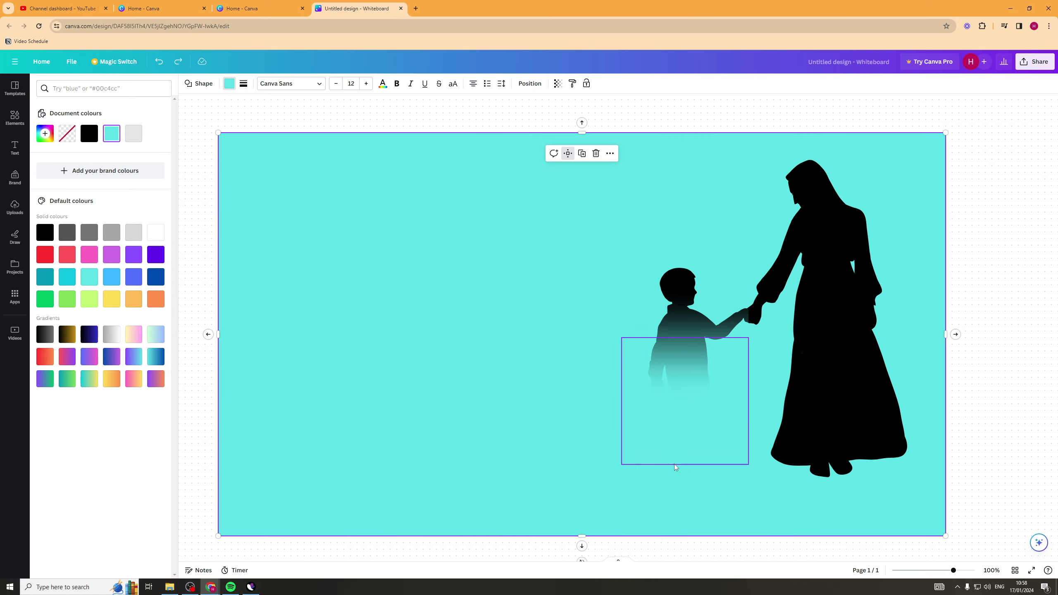
drag(690, 546, 655, 379)
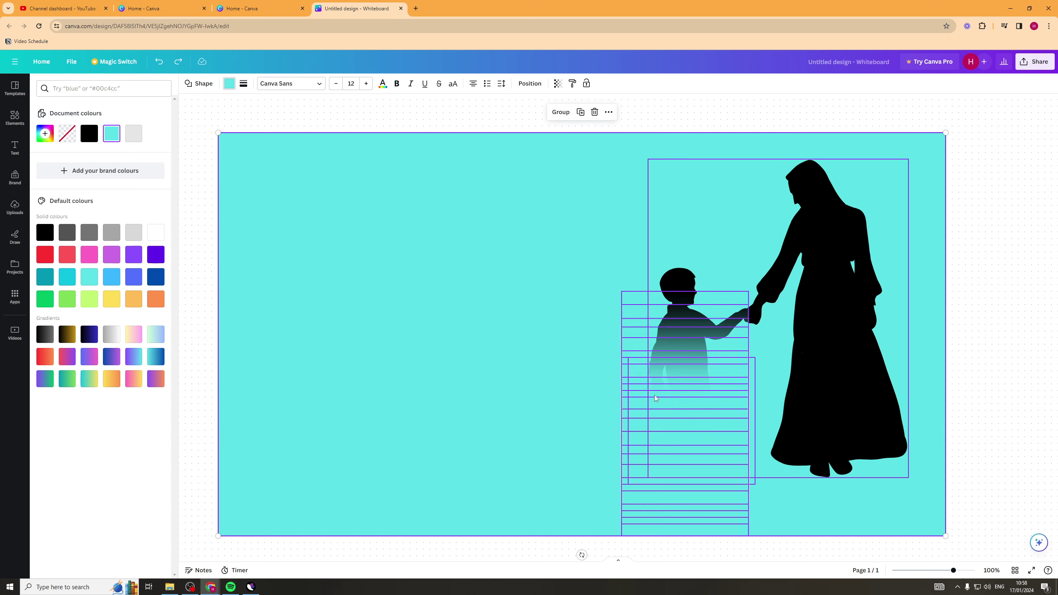
key(Escape)
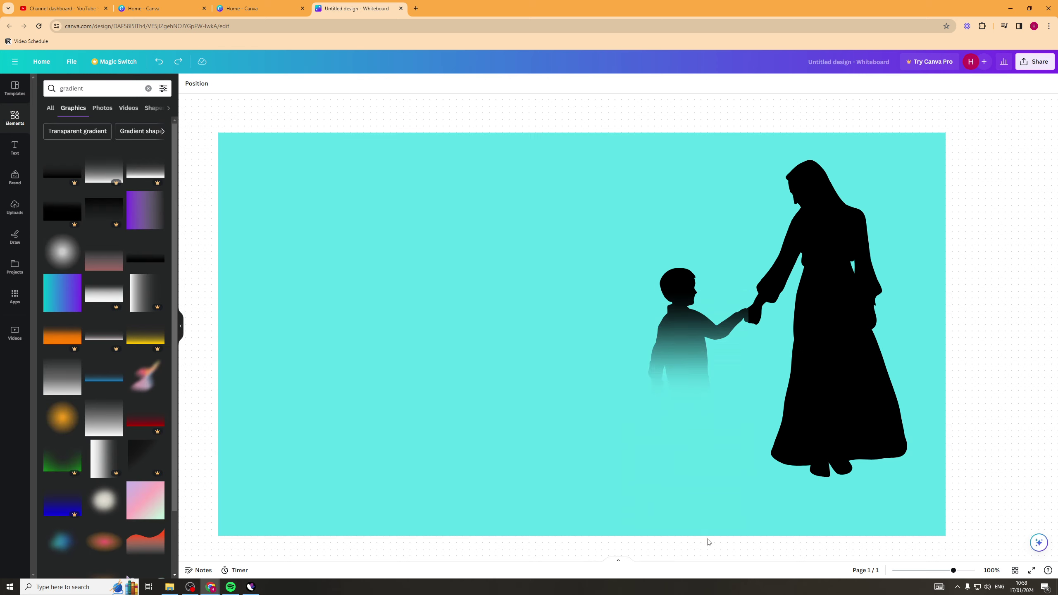
drag(705, 551, 605, 454)
drag(614, 555, 625, 488)
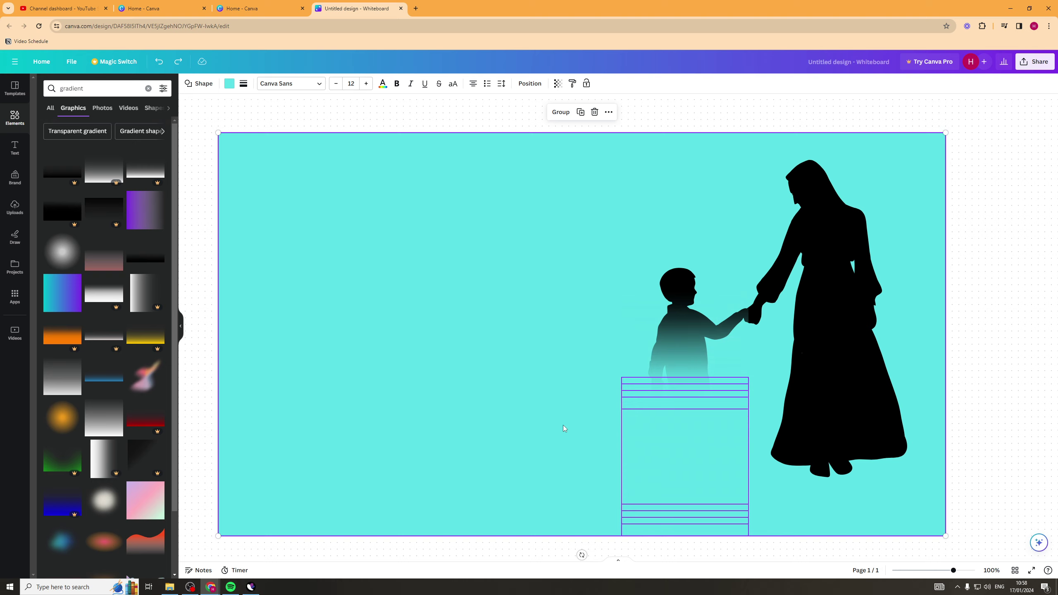
key(ctrl+v)
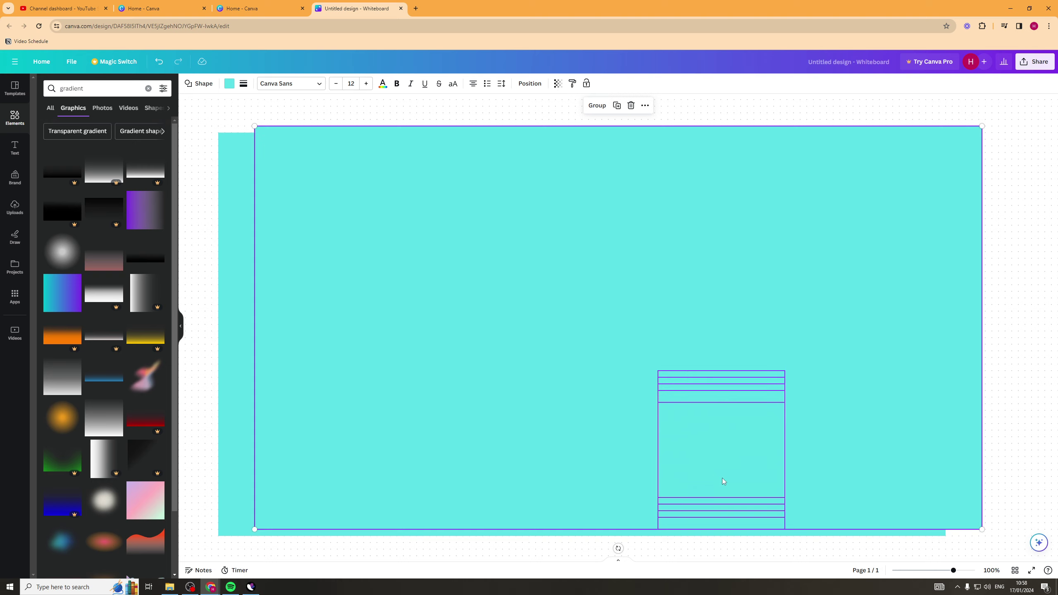
key(ctrl+z)
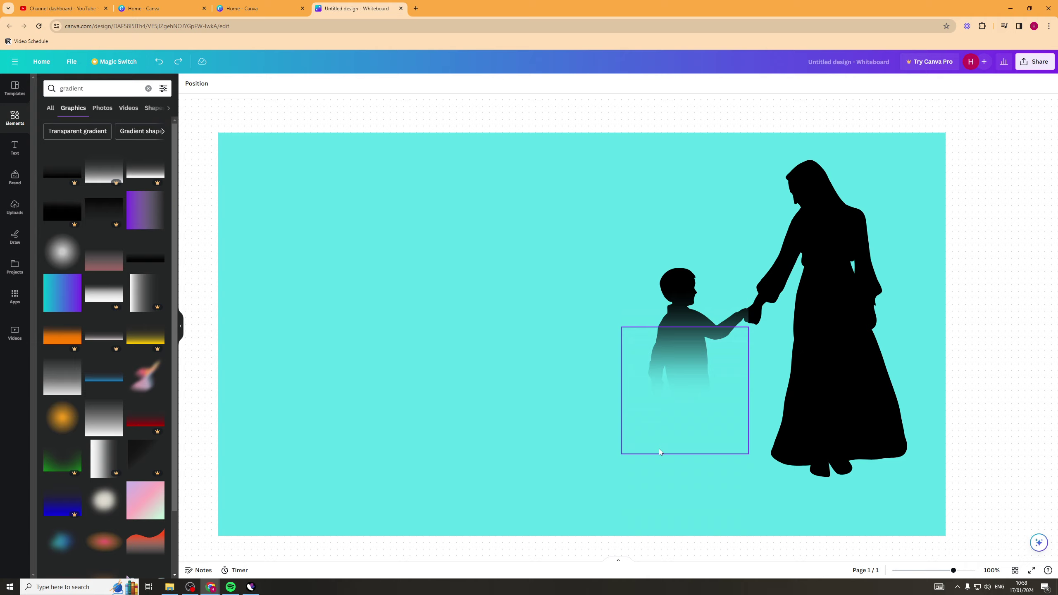
Duplicate the child's gradient near the woman's dress, enlarge a copy and delete the smaller one.
alt+drag(659, 448, 828, 490)
drag(893, 517, 919, 534)
drag(847, 449, 947, 426)
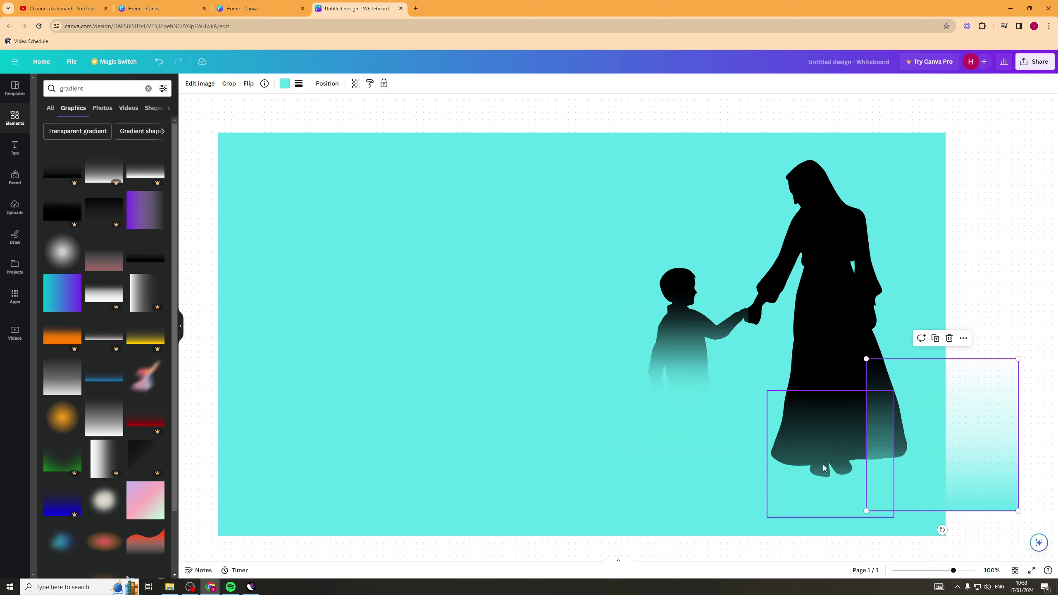
click(823, 466)
key(Delete)
Cover the lower part of the woman's dress with the enlarged gradient to fade it into the background.
drag(920, 460, 784, 426)
click(546, 211)
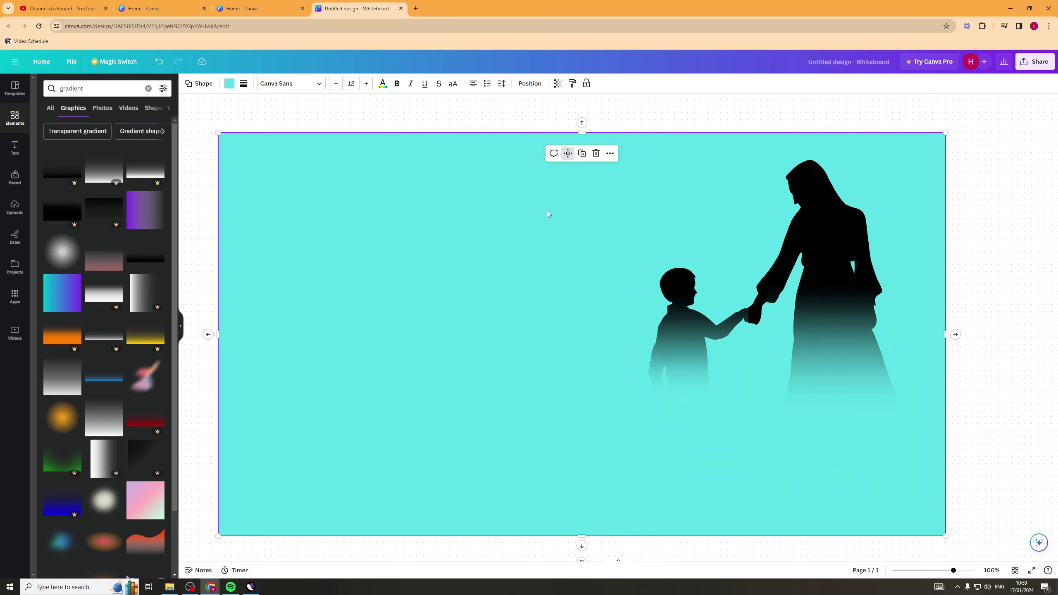
click(1023, 381)
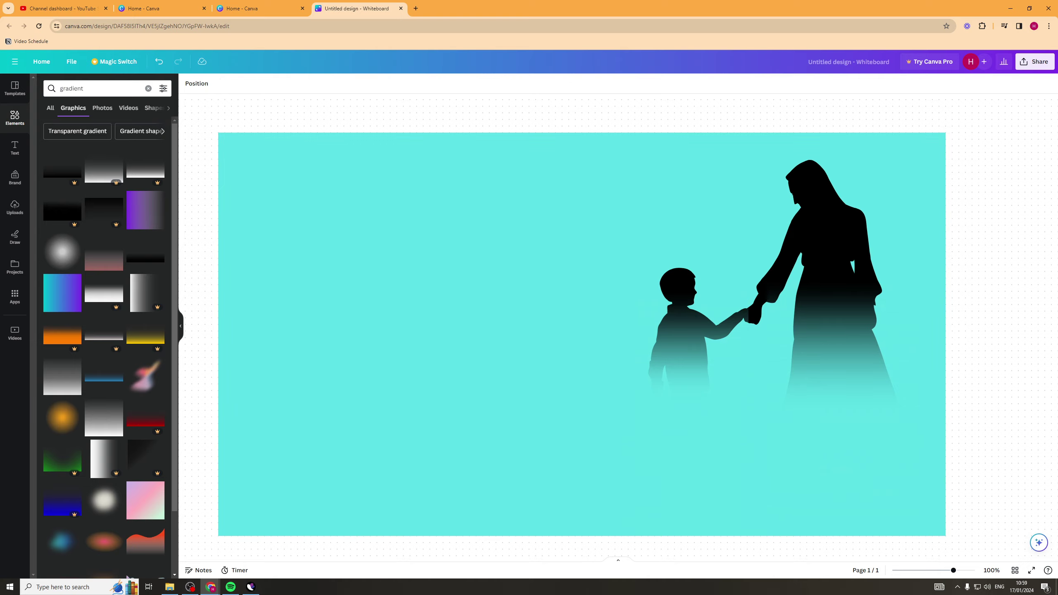